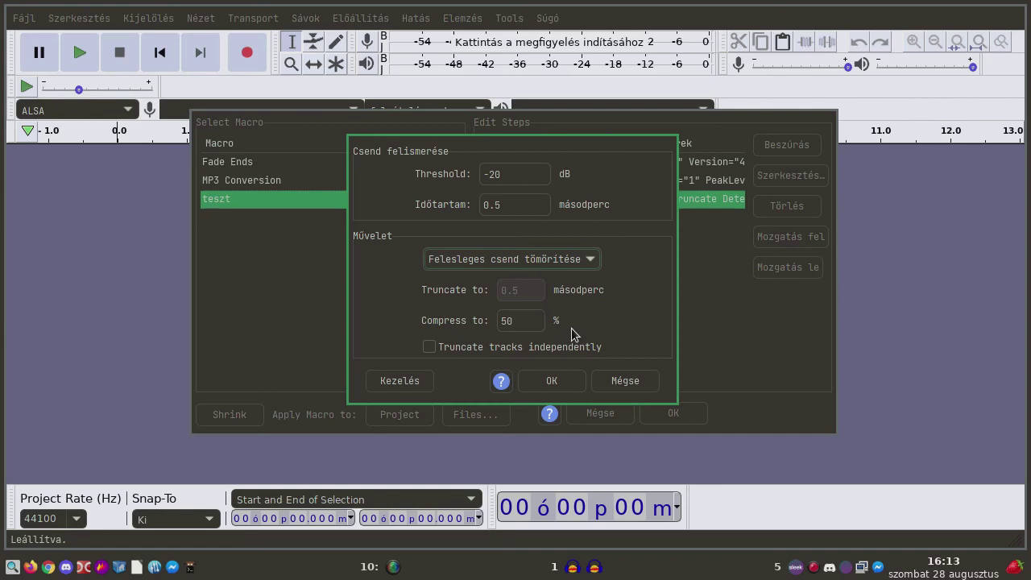
Step: Confirm the silence truncation settings (-20 dB, 0.5 s, compress to 50 %), review the MP3 Conversion step, and save the teszt macro
click(549, 375)
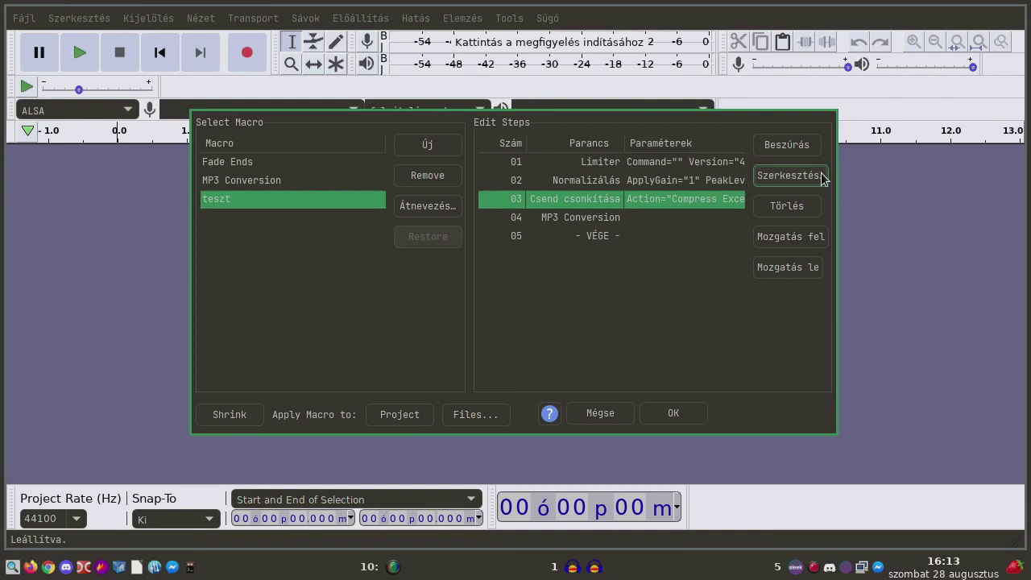
click(606, 219)
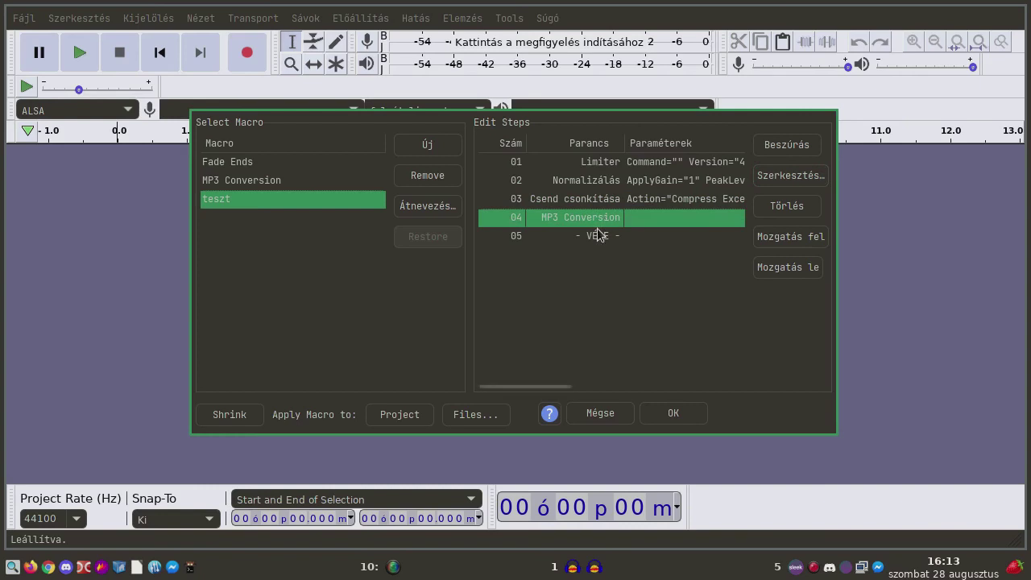
click(597, 236)
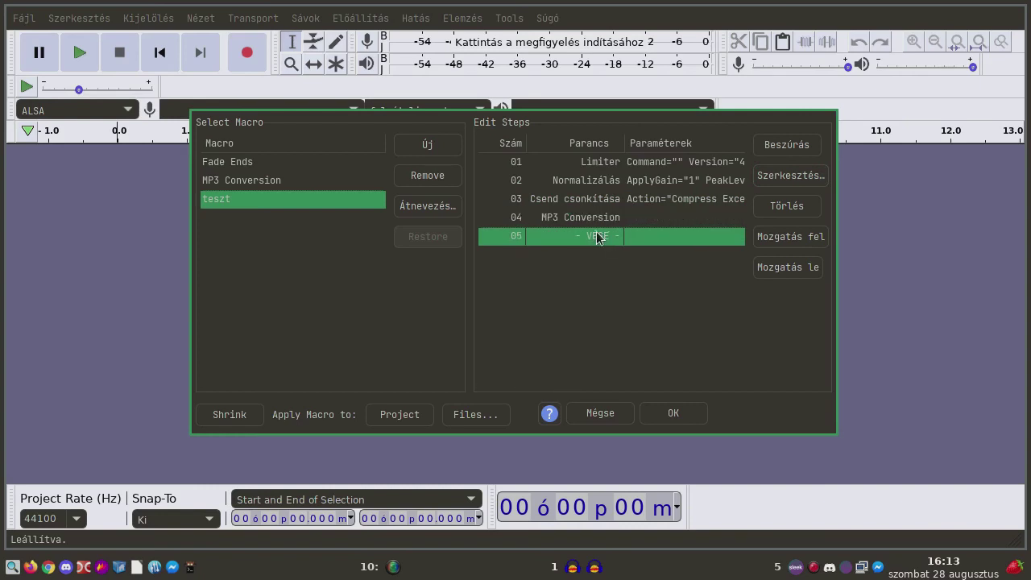
click(597, 221)
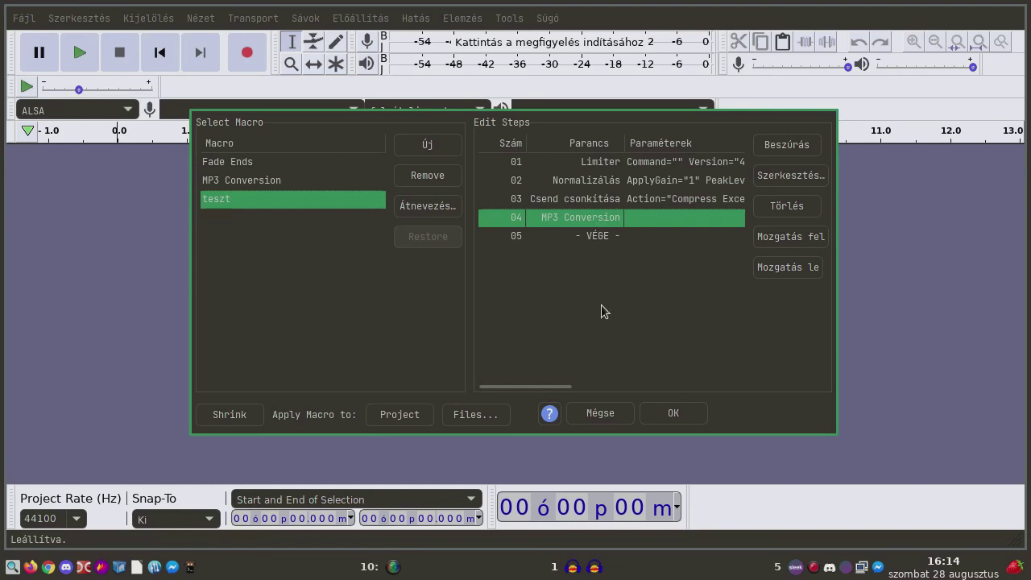
click(683, 413)
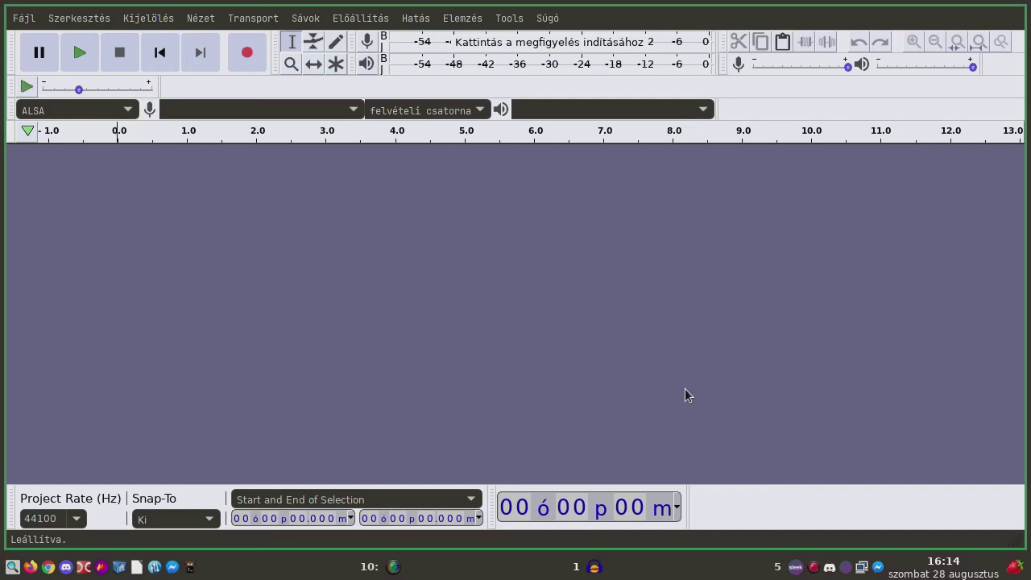
Step: Reopen the macro manager, choose to apply the teszt macro to files, and browse to the Teszt folder in the home directory
click(510, 18)
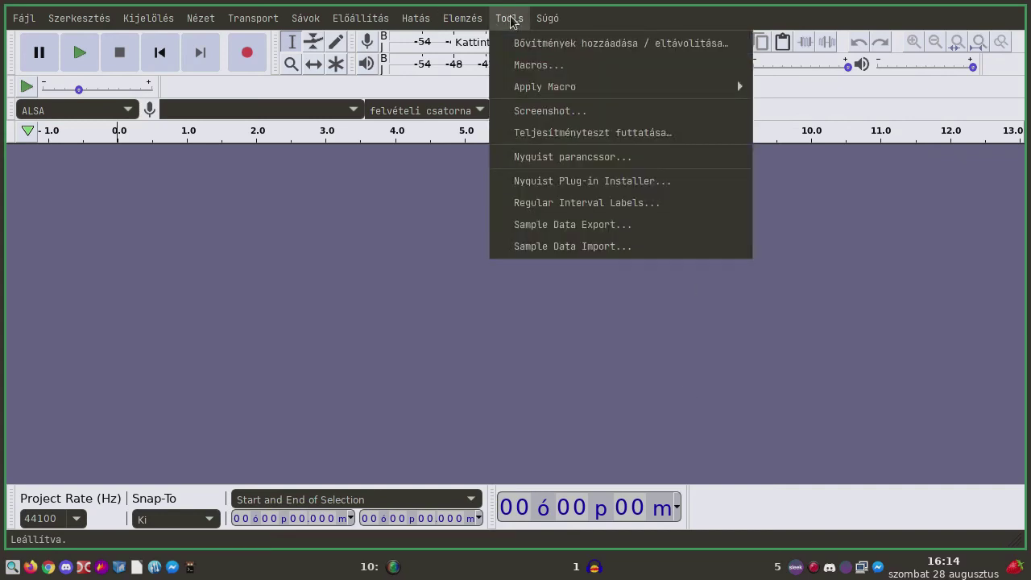
click(514, 65)
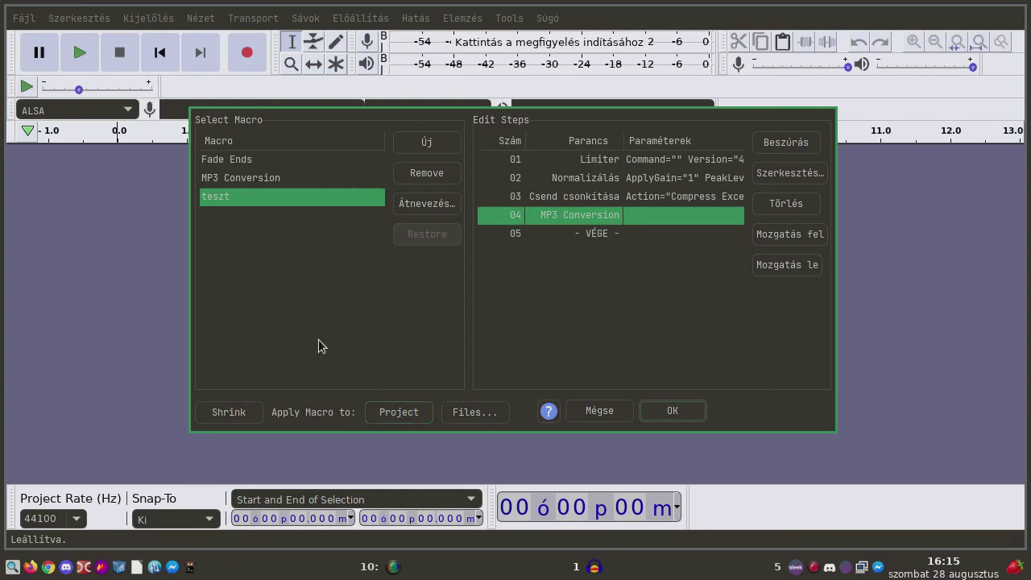
click(457, 416)
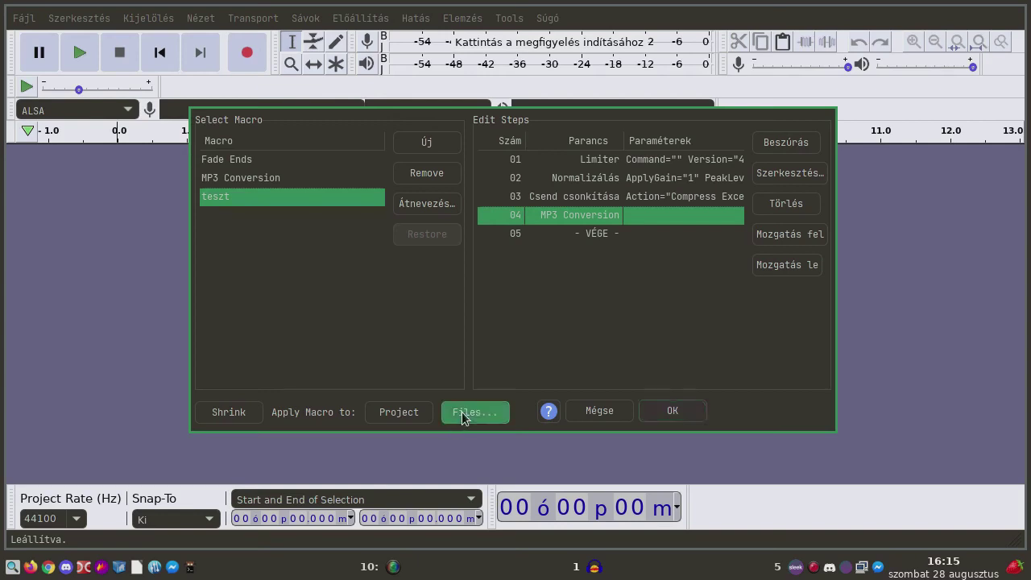
click(366, 53)
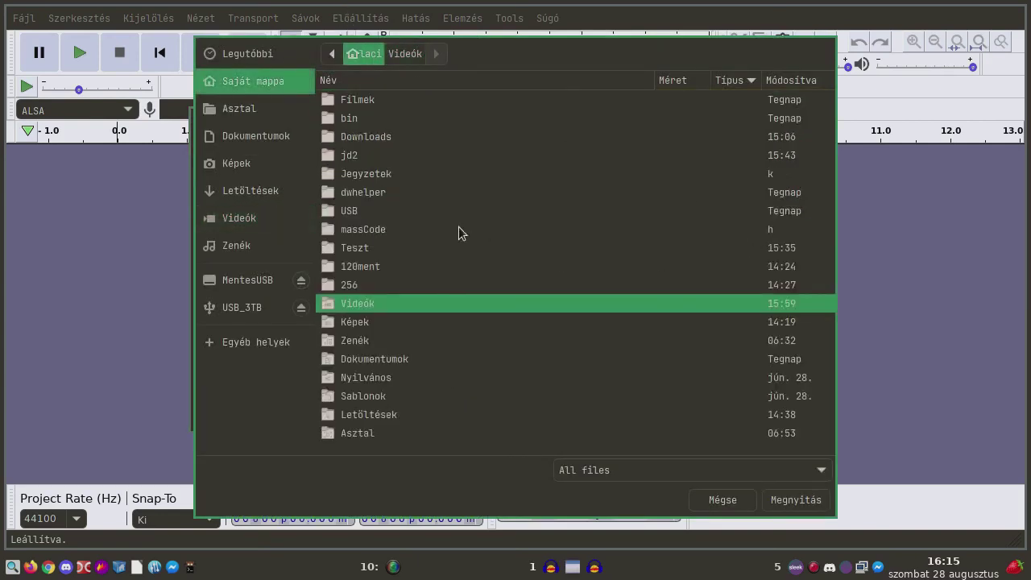
double_click(359, 249)
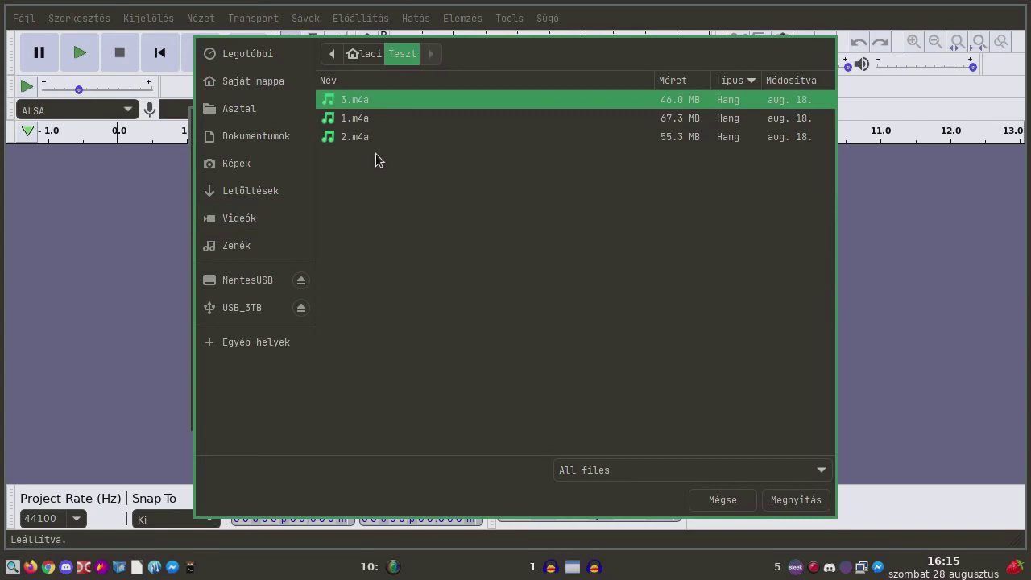
Step: Run the macro on 1.m4a, 2.m4a and 3.m4a with the file filter set to All supported files, and close the macro manager
click(375, 80)
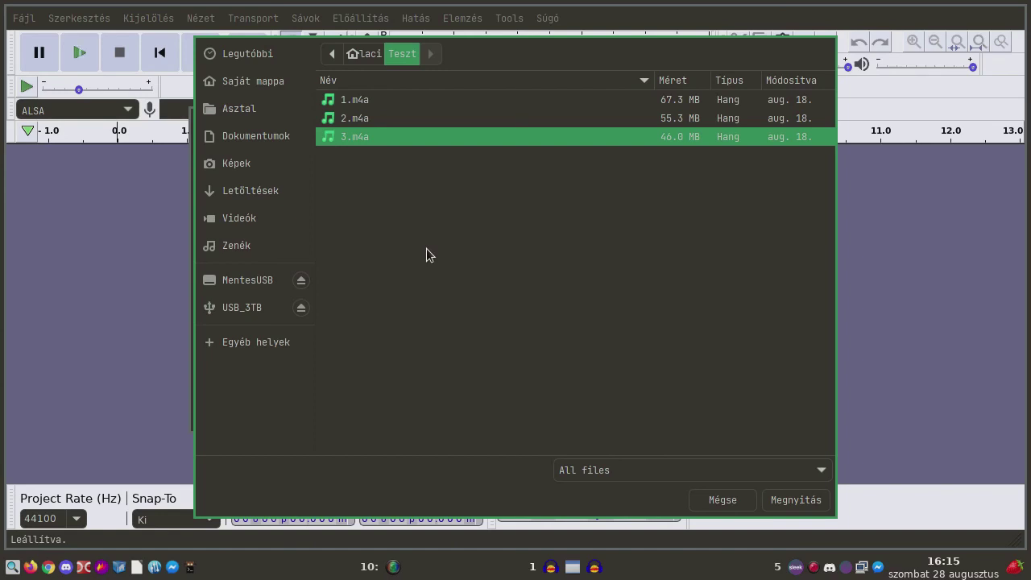
key(ctrl+a)
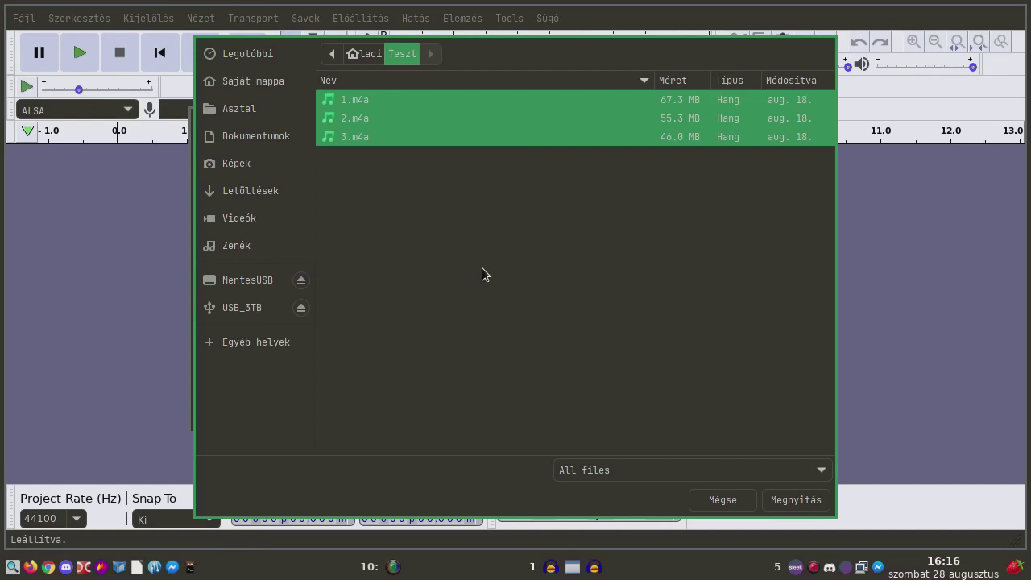
click(673, 471)
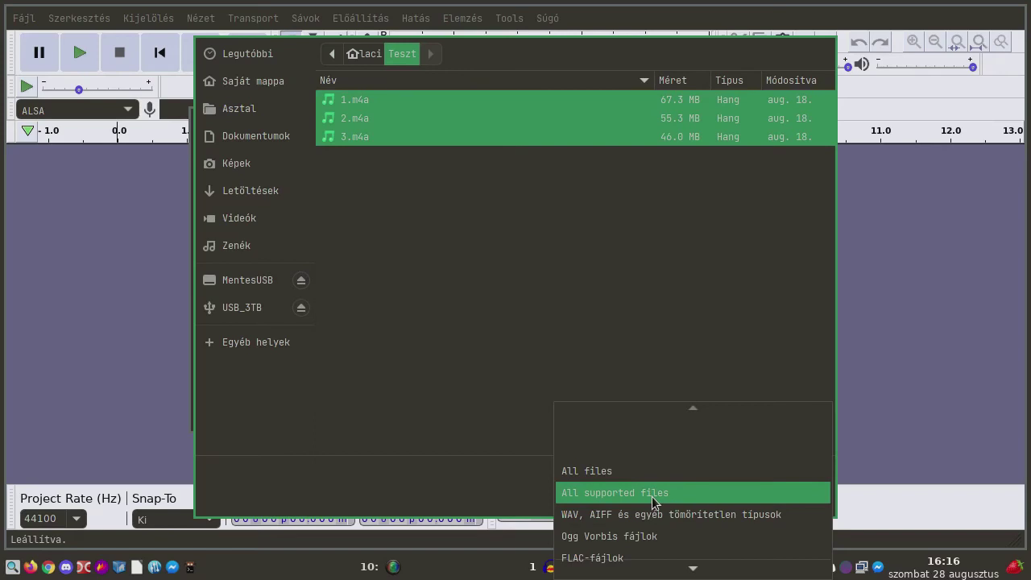
click(653, 497)
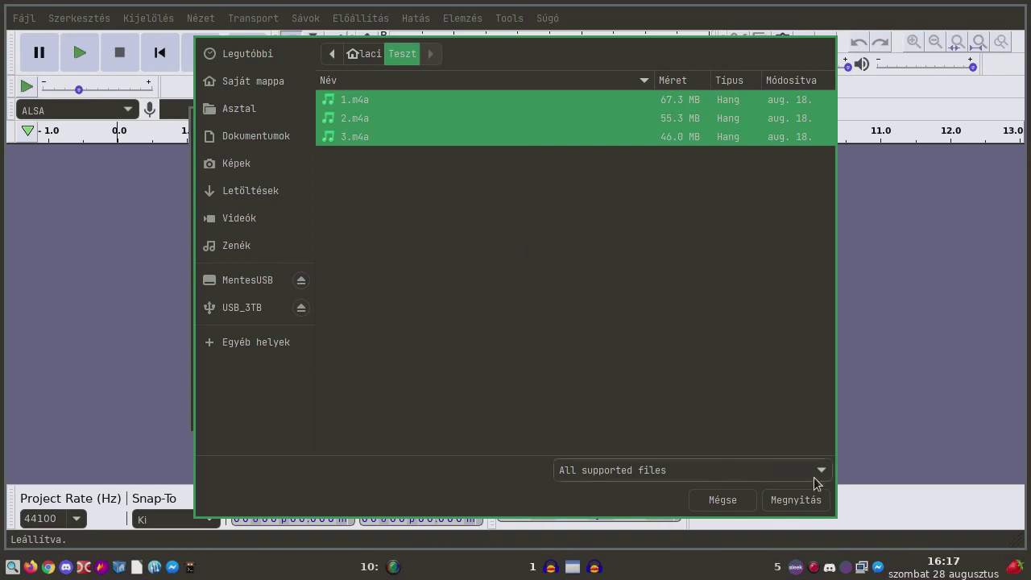
click(786, 501)
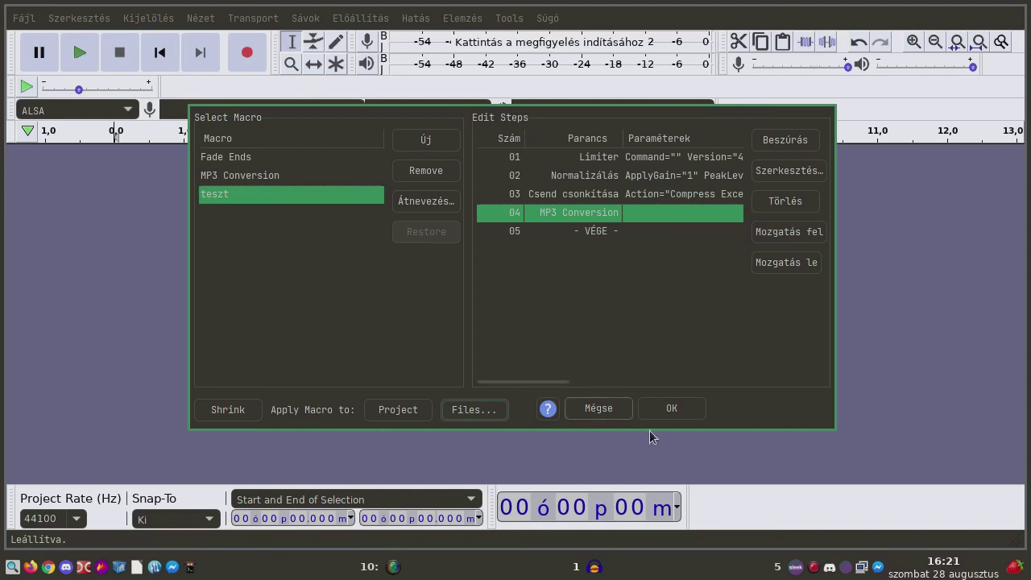
click(672, 410)
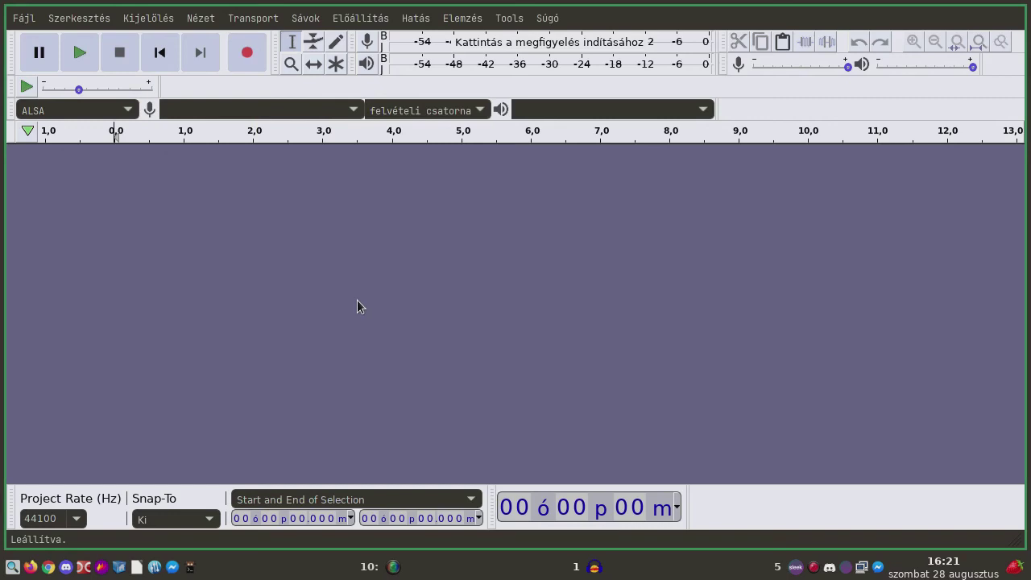
Step: Quit Audacity and start the text-based file manager in a terminal with the command ran
key(ctrl+q)
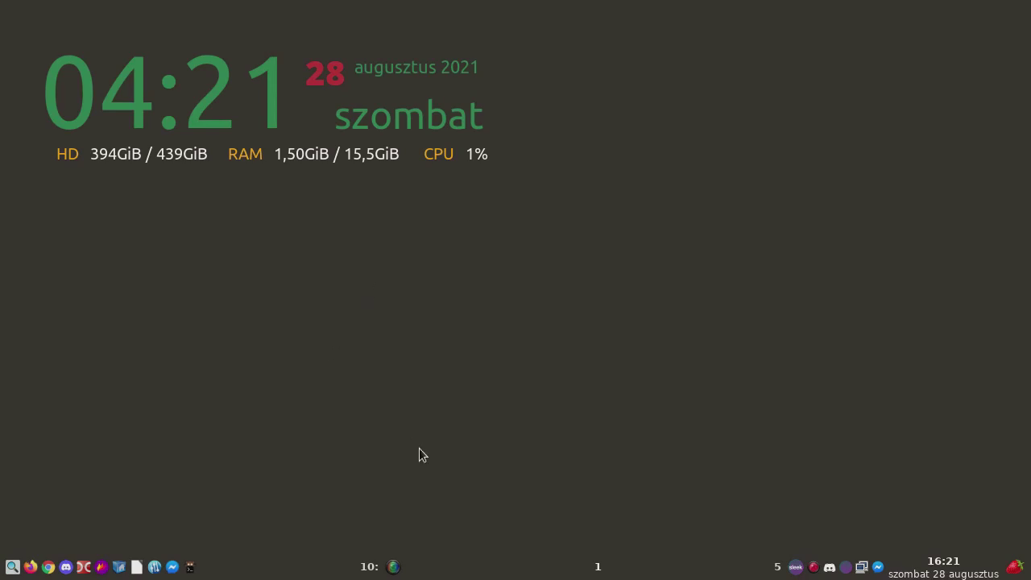
click(193, 568)
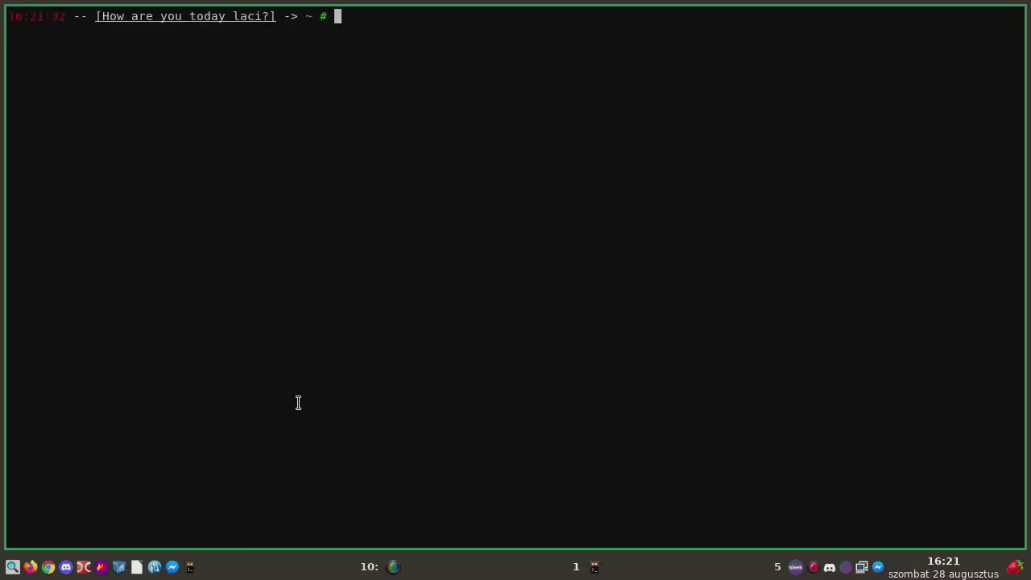
text(ran)
key(Return)
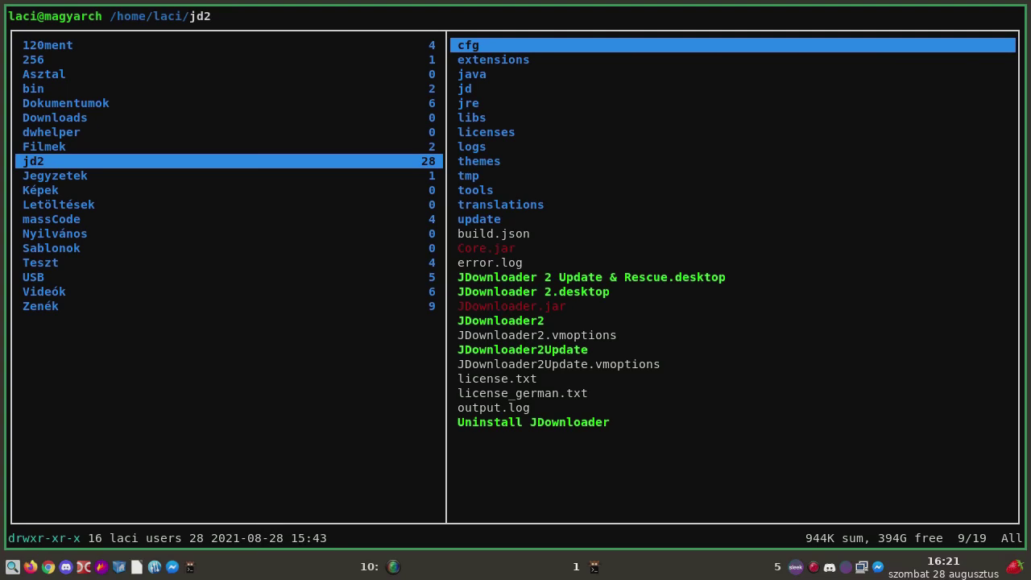
Step: Open the Teszt folder in the home directory
key(Down)
key(Down)
key(Down)
key(Down)
key(Down)
key(Down)
key(Down)
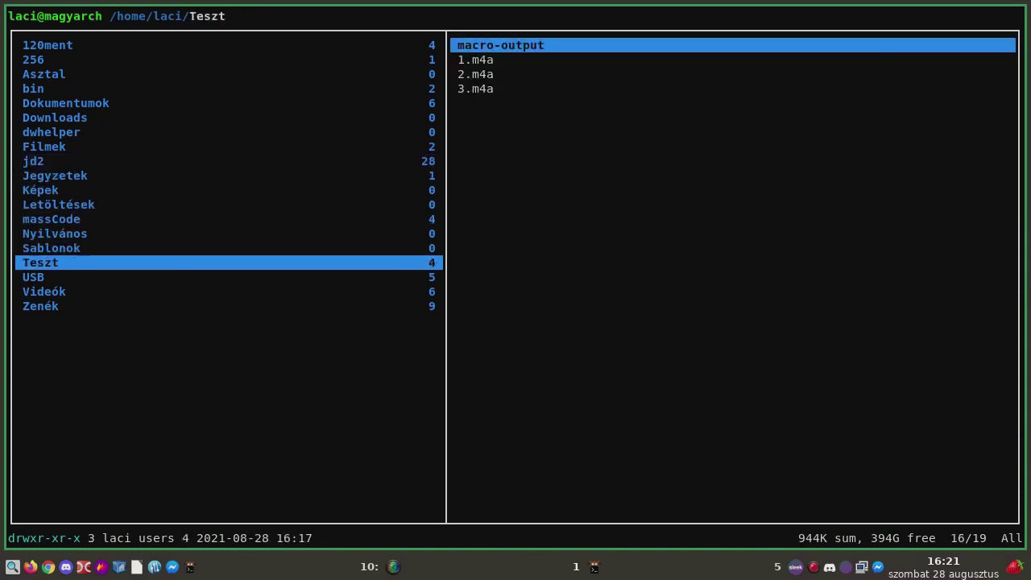
key(Right)
key(Right)
Step: Look through the media details of the source m4a files, and open the macro-output folder to examine the converted 1.mp3
key(Down)
key(Down)
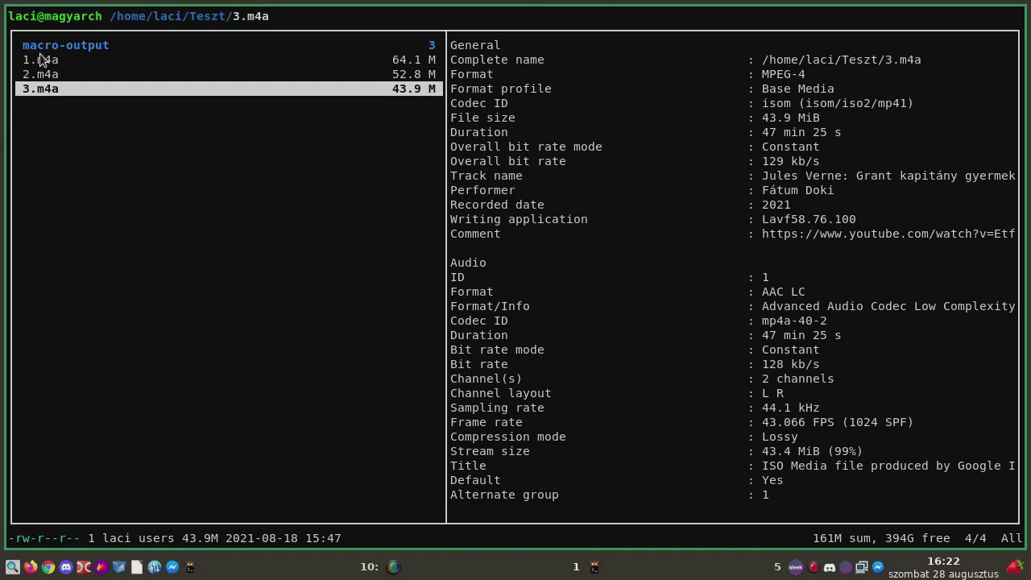
key(Up)
key(Up)
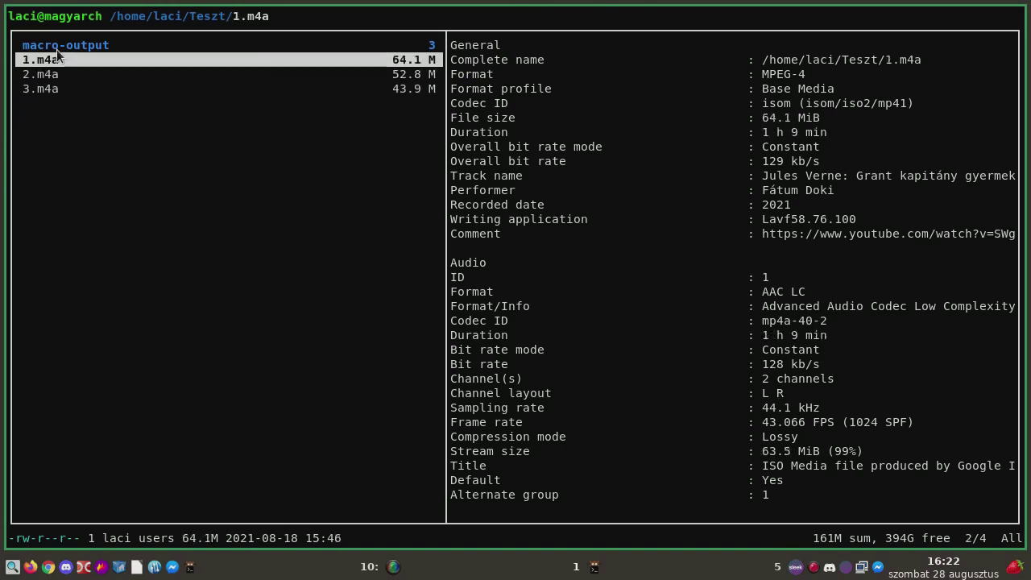
key(Up)
key(Right)
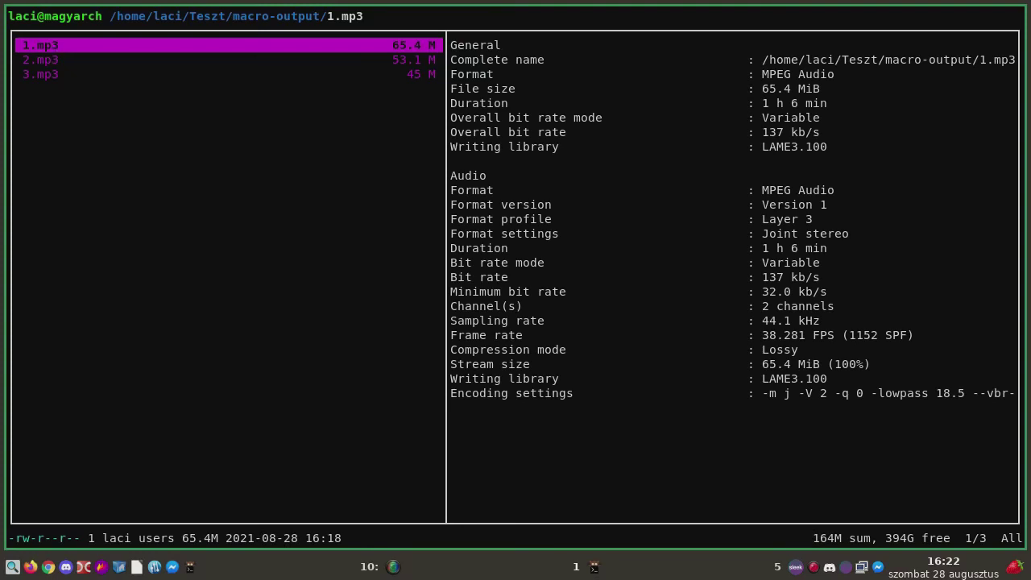